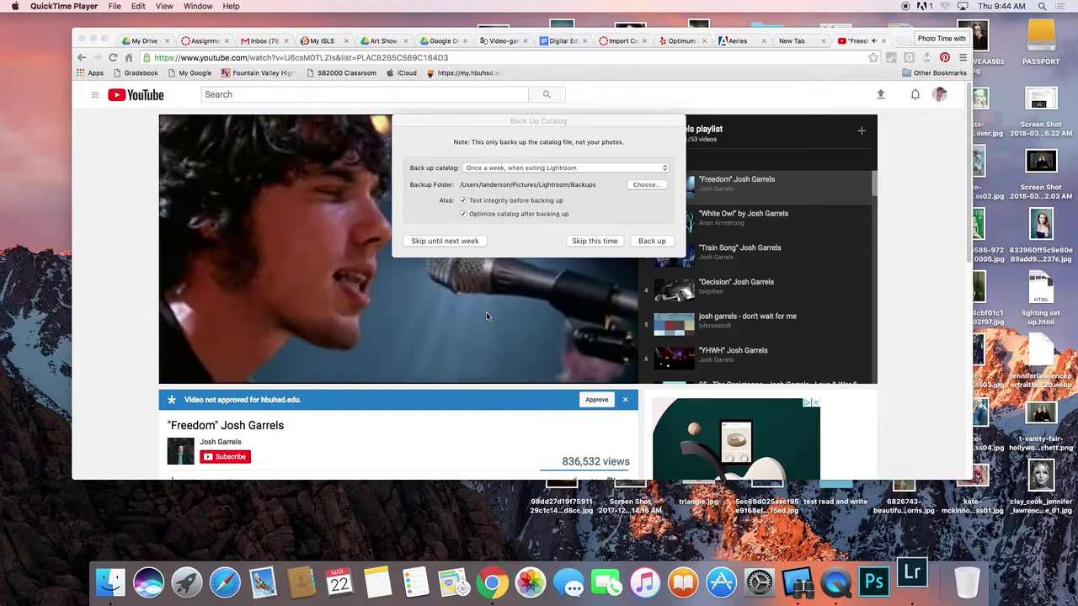
Skip the catalog backup this time, reopen Lightroom and move its window slightly toward the screen's upper-left corner.
left_click(594, 244)
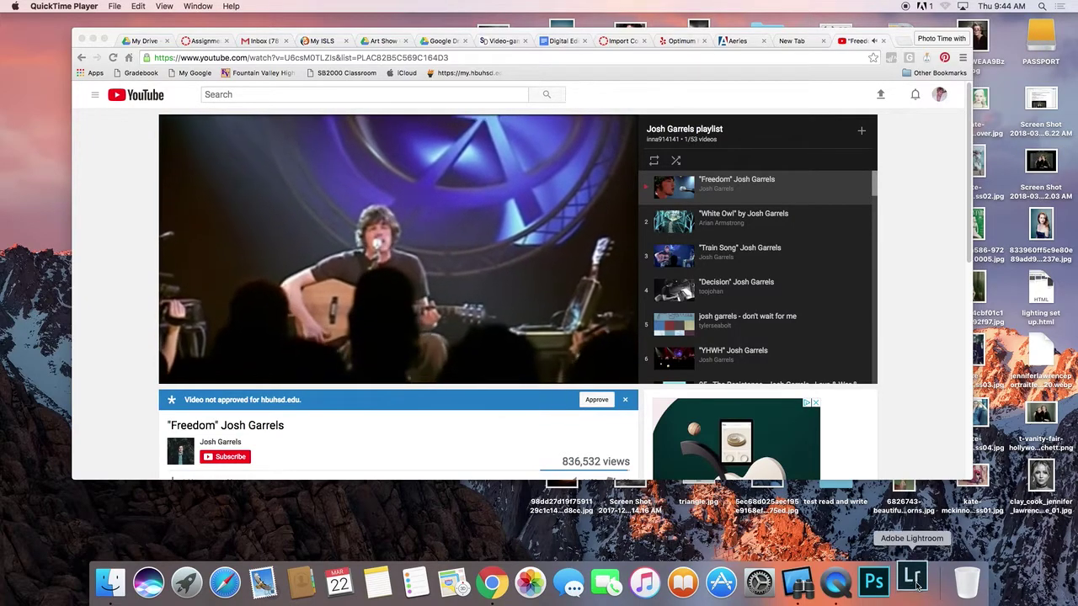
left_click(916, 587)
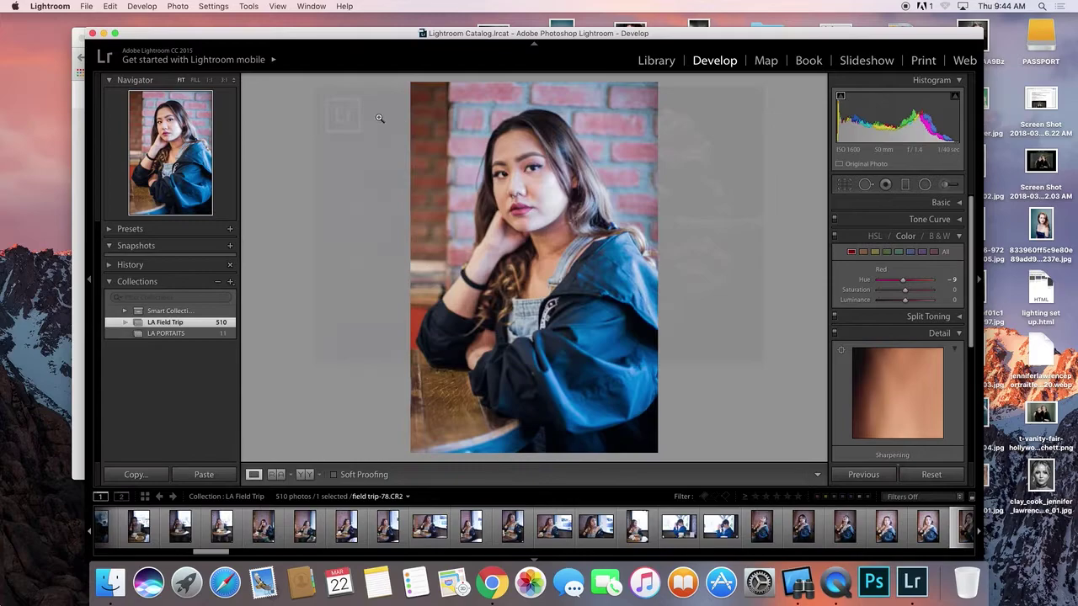
left_click_drag(139, 29, 107, 25)
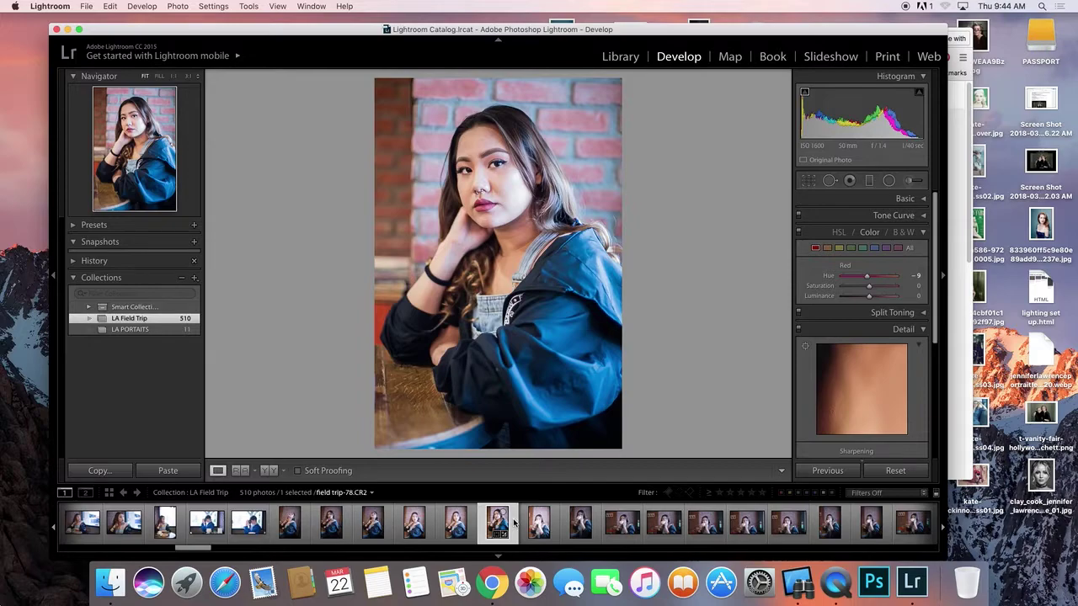
Compare the selected portrait's before and after versions side by side, and return to the single-photo view.
key("y")
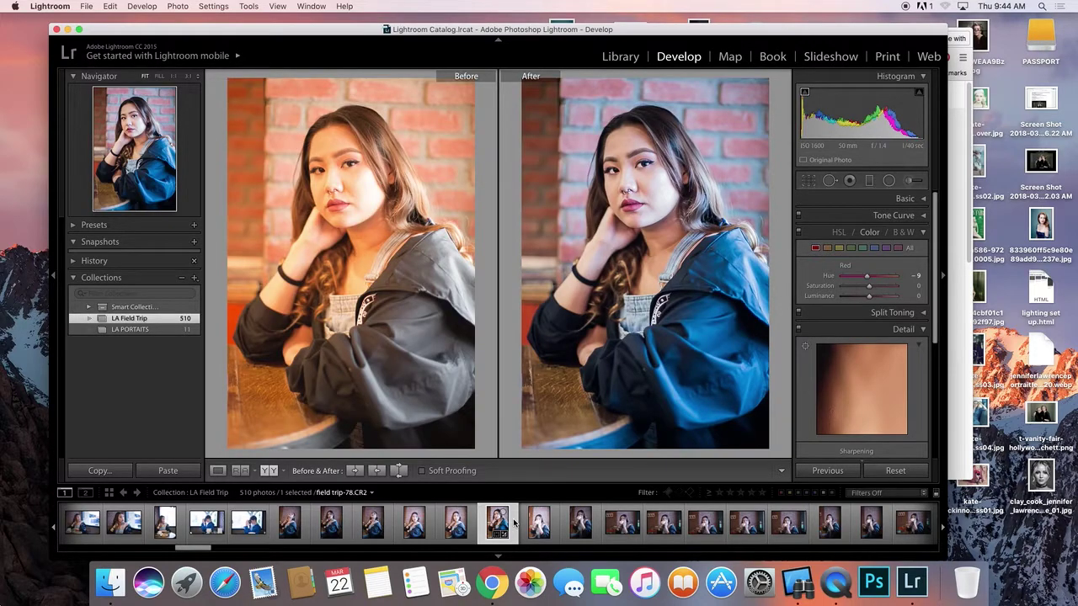
key("y")
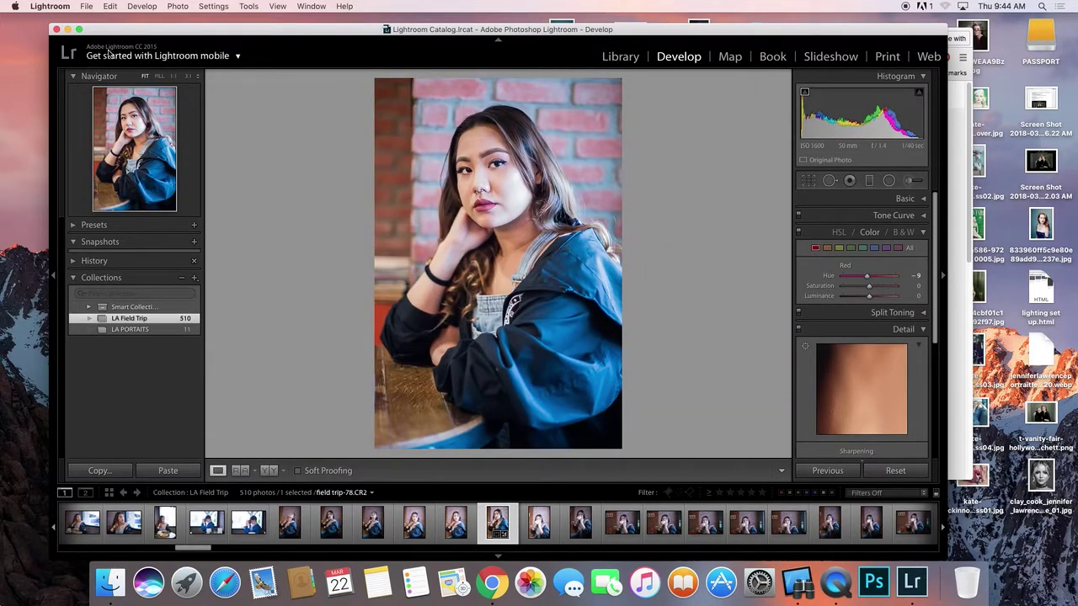
Start a photo import and choose the 2018 photo shoot folder of the two girls on the PASSPORT drive as source.
left_click(85, 6)
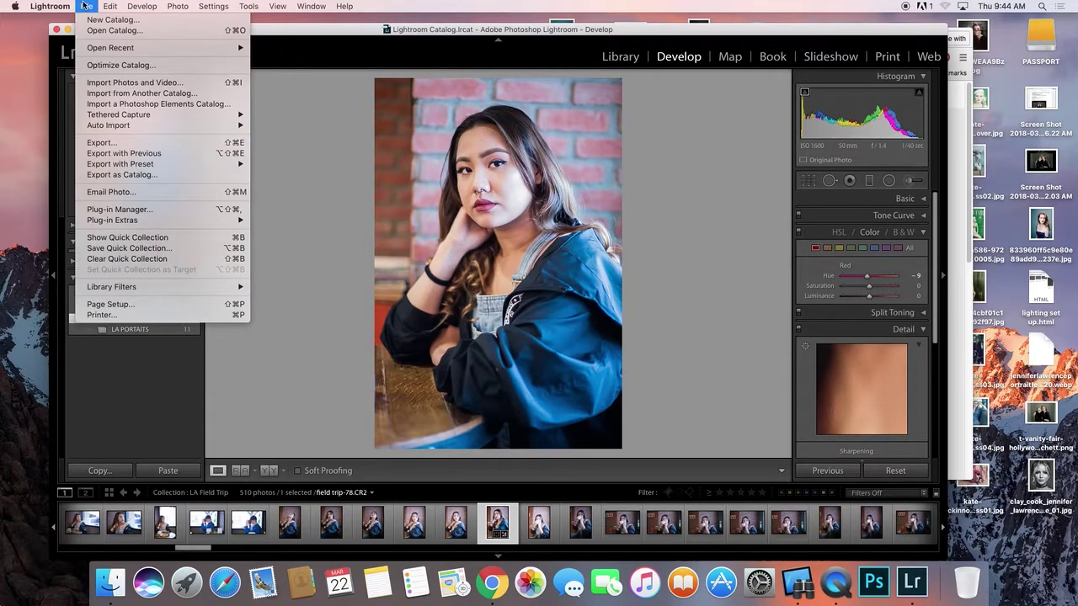
left_click(111, 82)
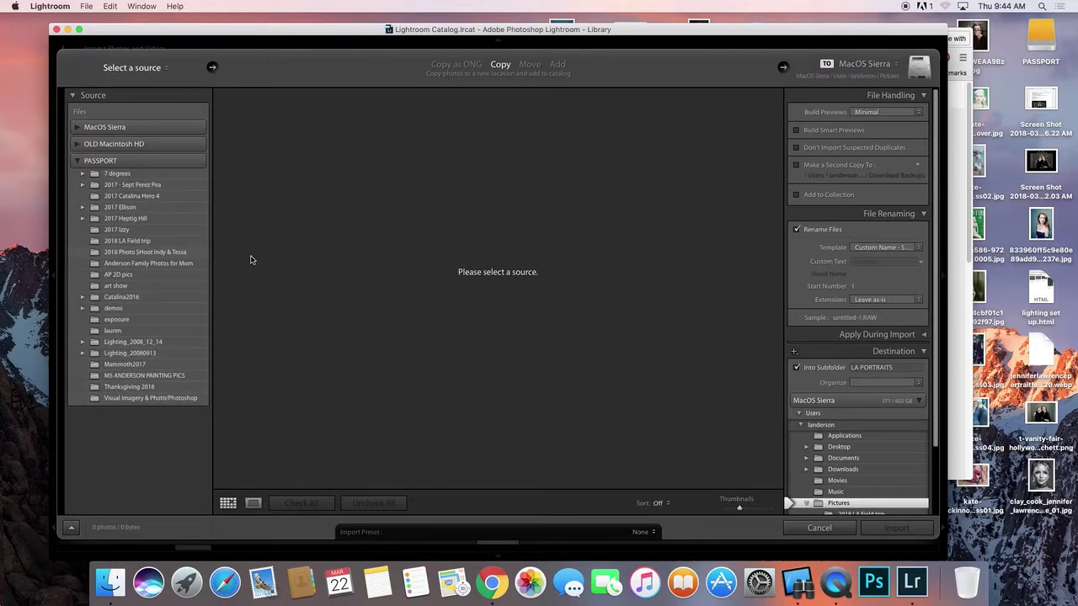
left_click(145, 253)
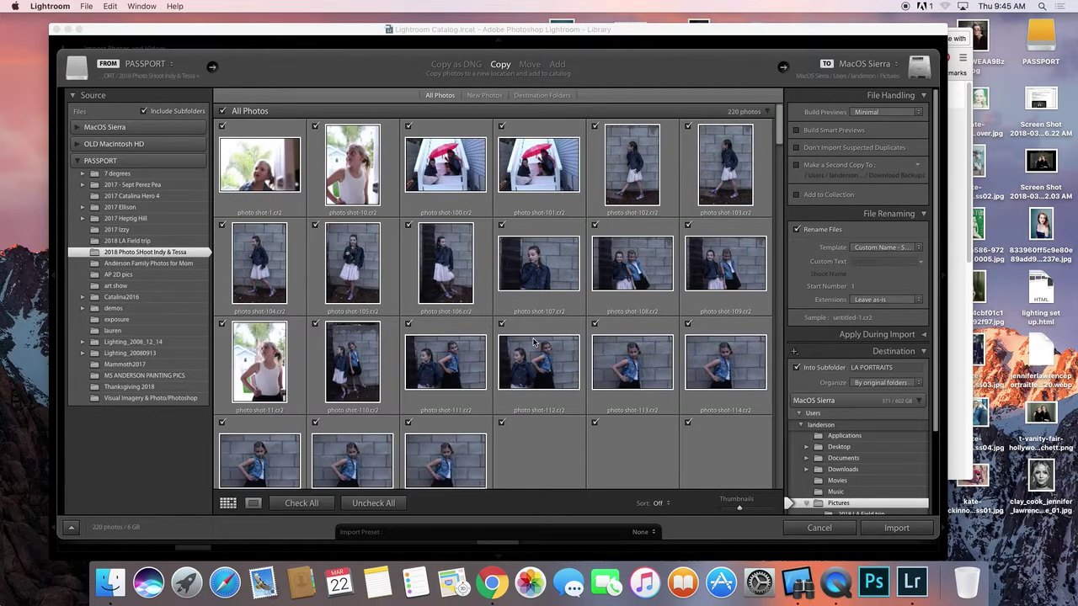
Turn off file renaming and collapse the File Renaming, File Handling and Destination sections of the import settings.
left_click(798, 229)
left_click(923, 214)
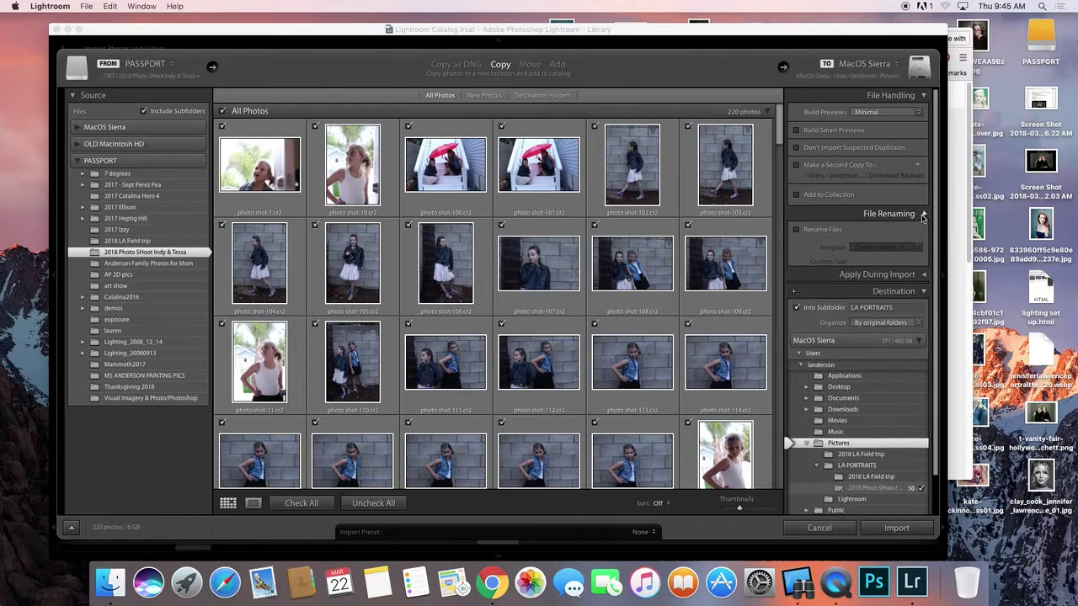
left_click(925, 96)
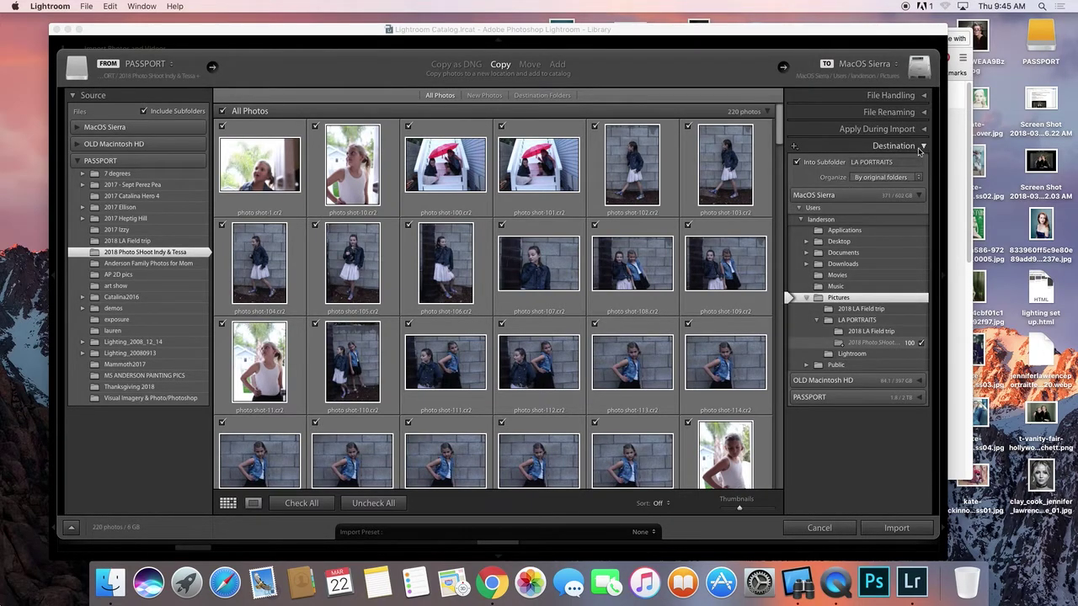
left_click(923, 147)
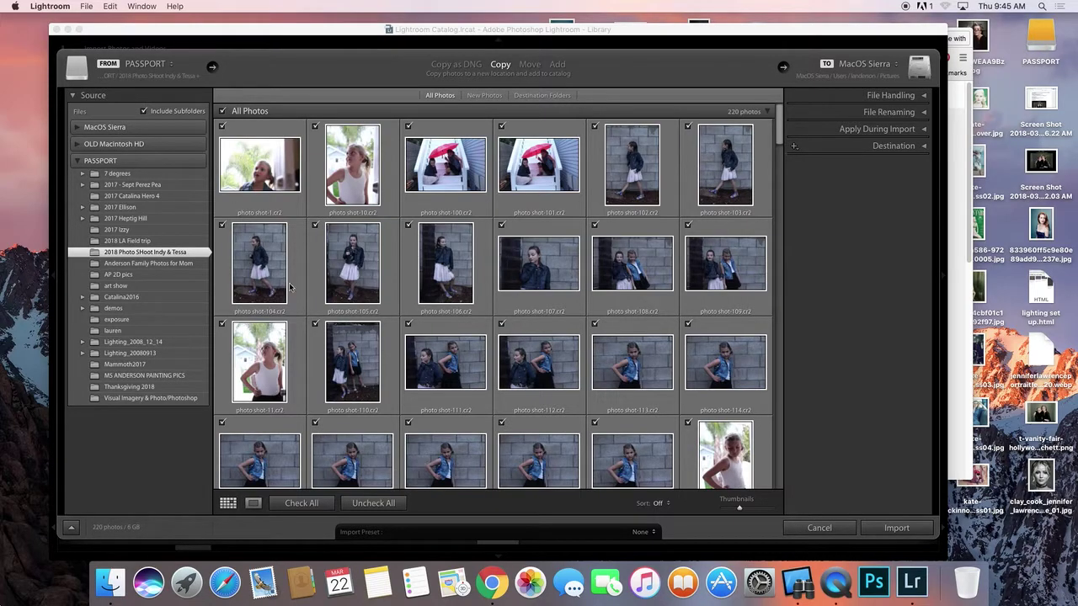
left_click(78, 145)
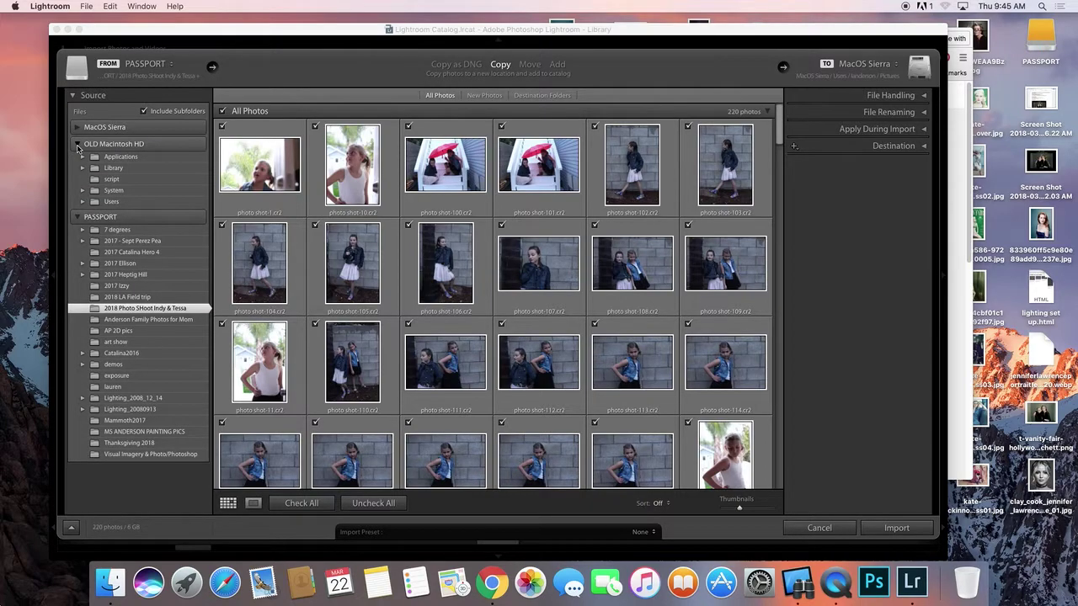
left_click(78, 146)
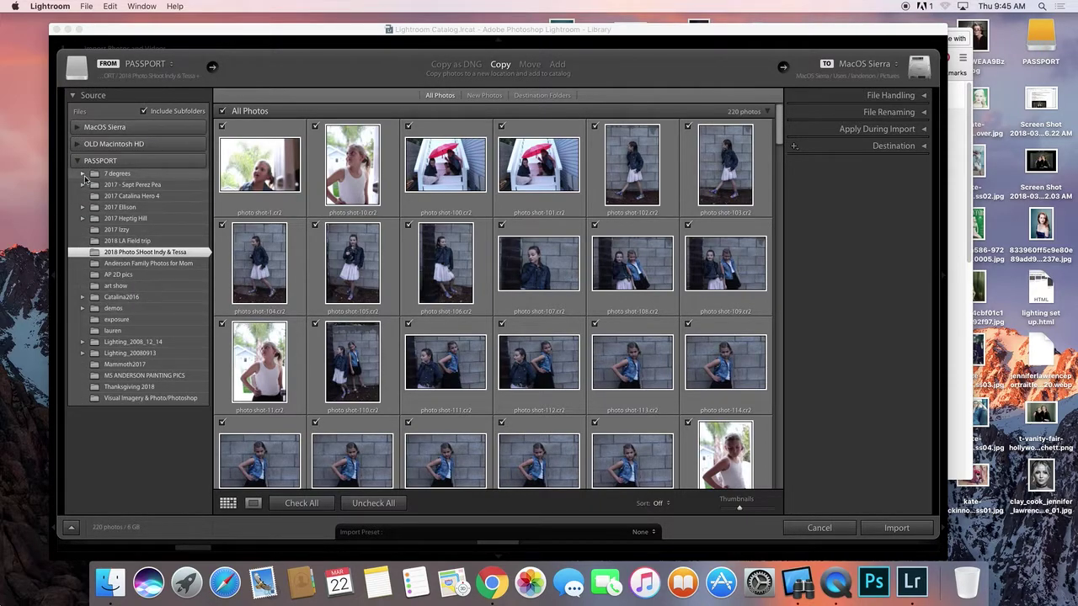
left_click(78, 162)
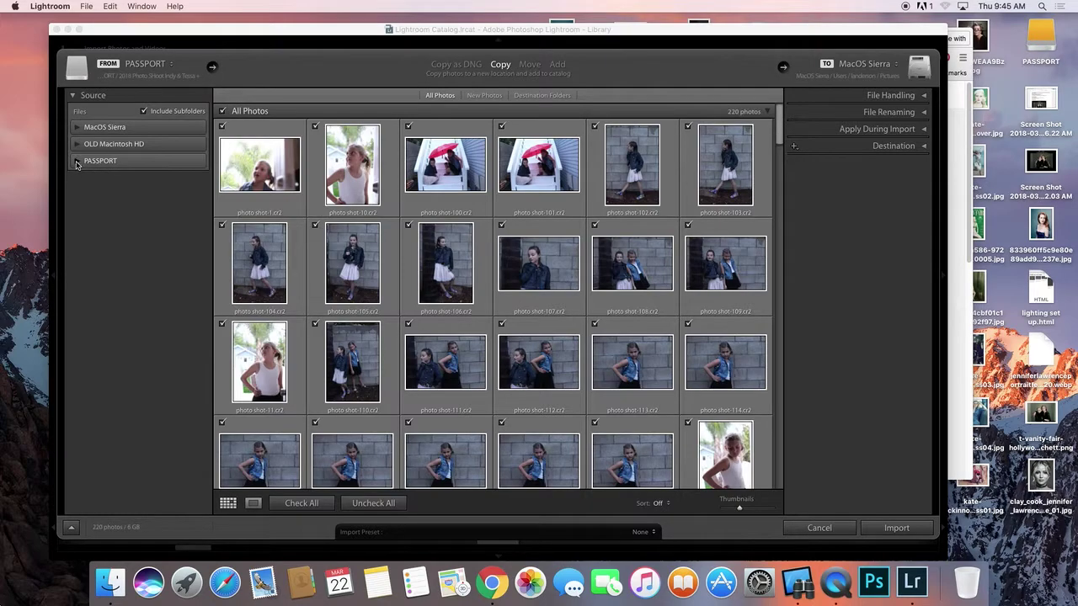
left_click(78, 162)
left_click(78, 162)
left_click(77, 162)
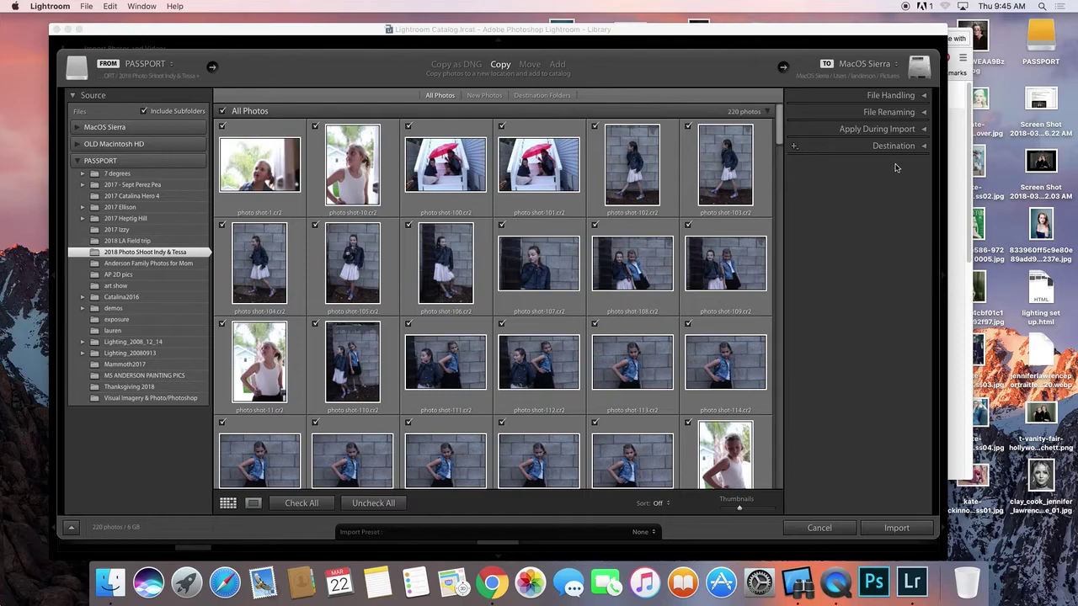
Expand the File Handling options and enable making a second copy of the imported photos in Download Backups.
left_click(919, 95)
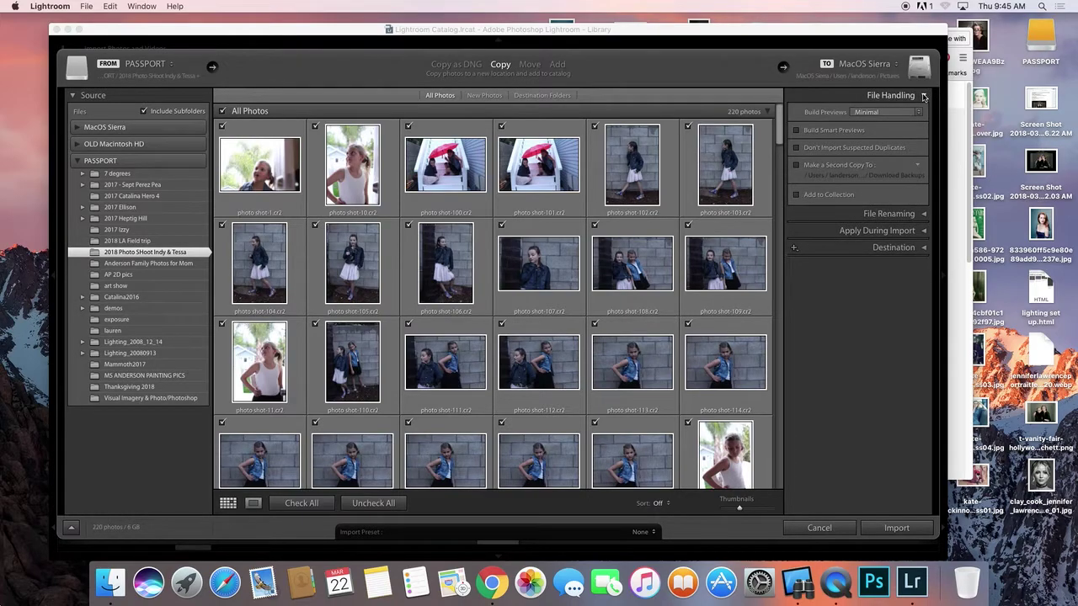
left_click(794, 166)
left_click(803, 166)
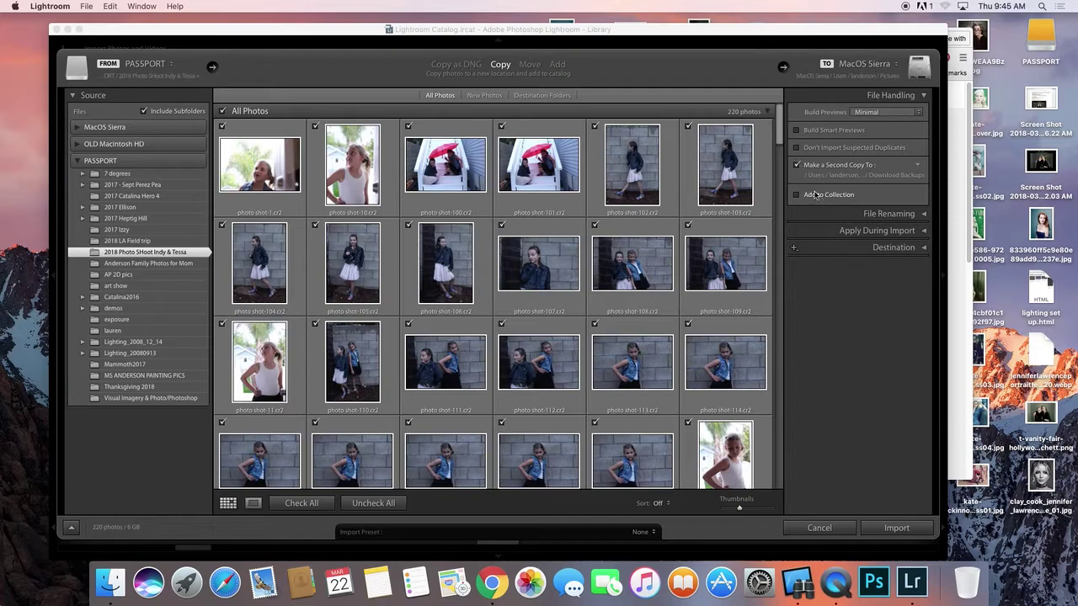
Enable adding the import to a collection and create one named "Photo Shoot with" plus the two subjects' first names.
left_click(797, 195)
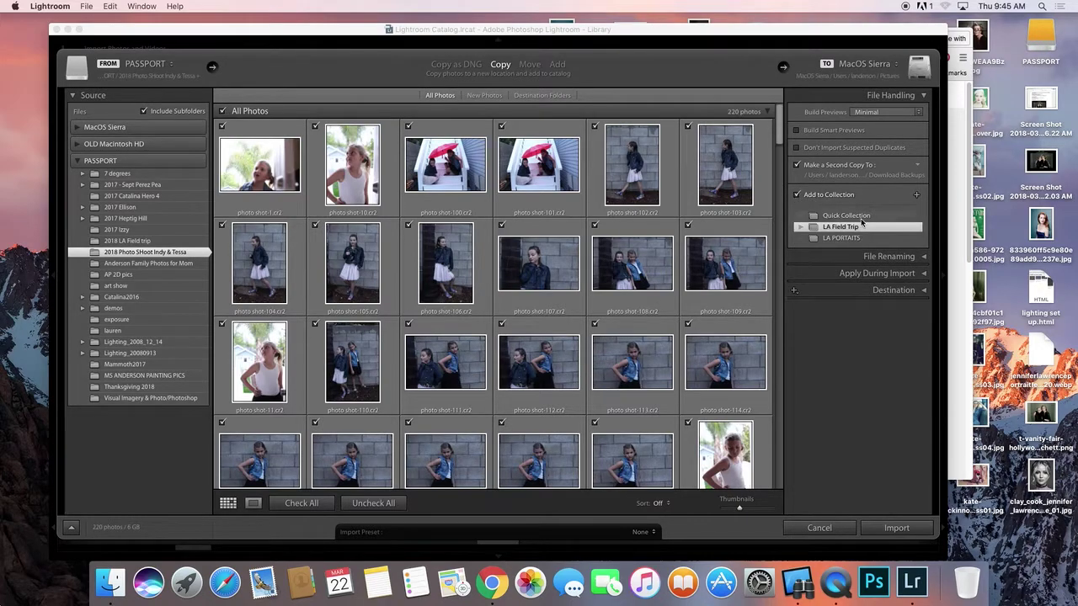
left_click(917, 195)
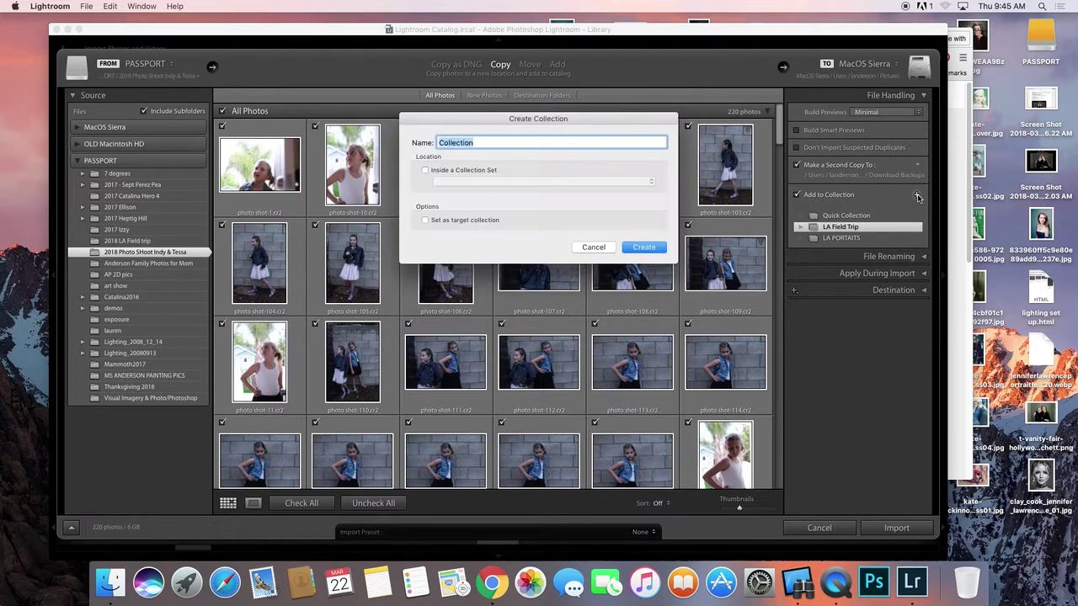
type("Phot")
key("BackSpace")
key("BackSpace")
key("BackSpace")
key("BackSpace")
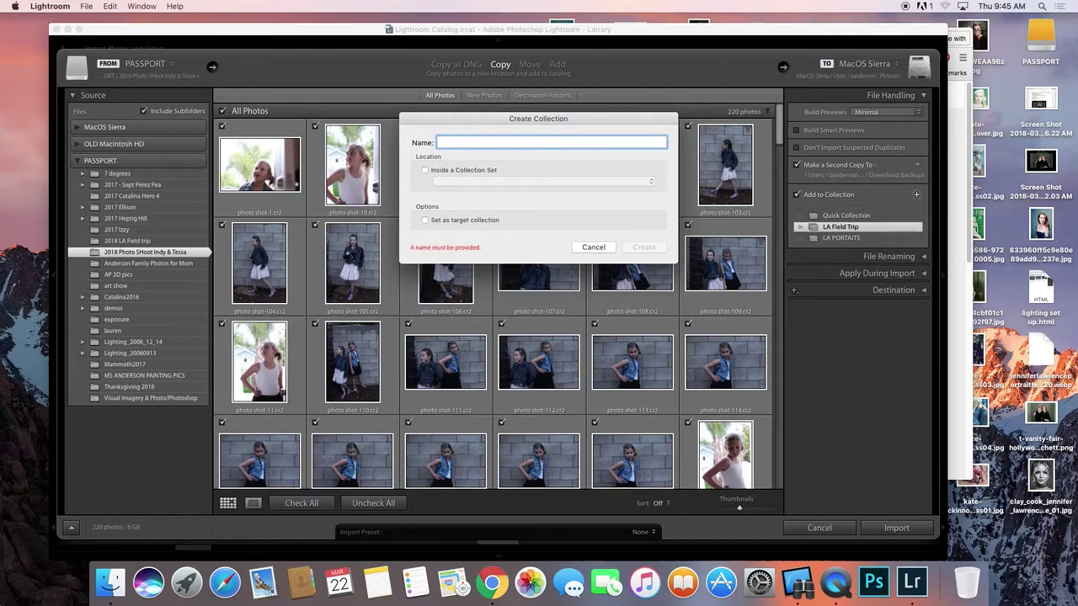
type("Photo Shoot with Indy and Tess")
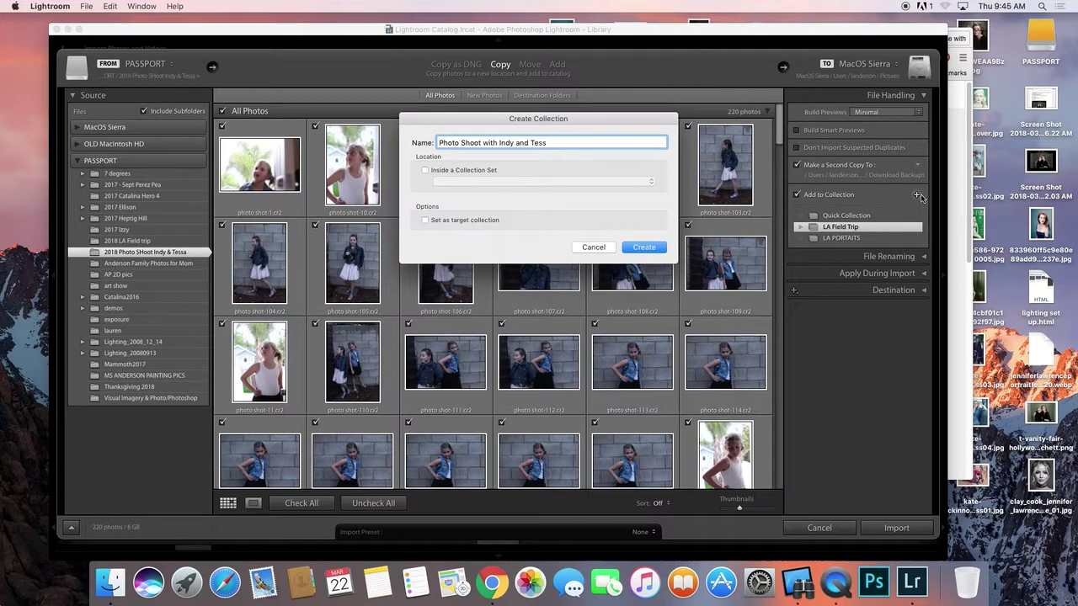
left_click(645, 247)
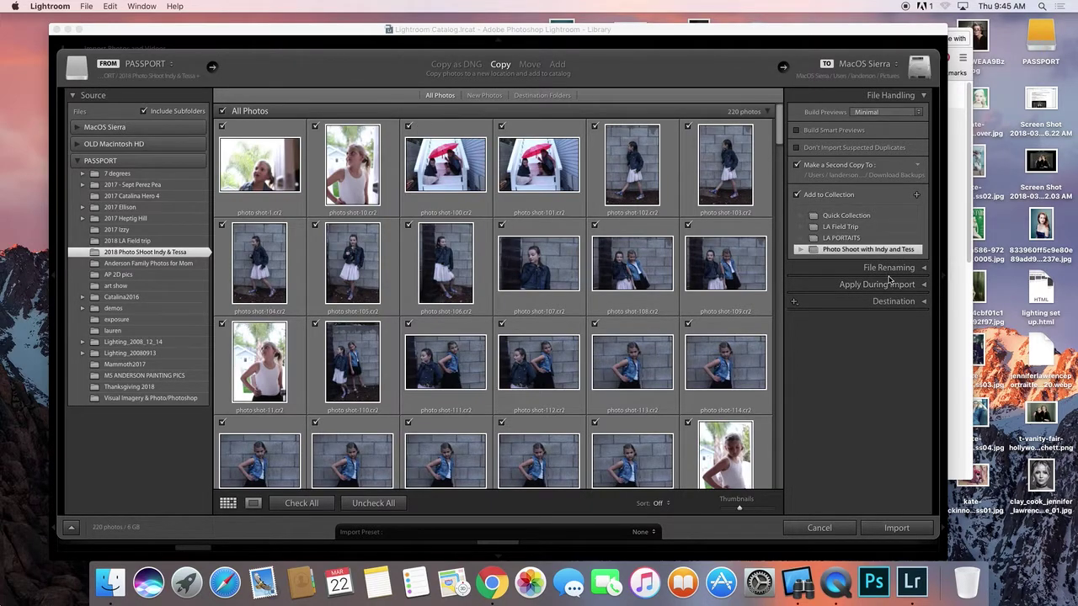
Enable renaming the files on import, with the two subjects' first names joined by "&" as custom text.
left_click(924, 268)
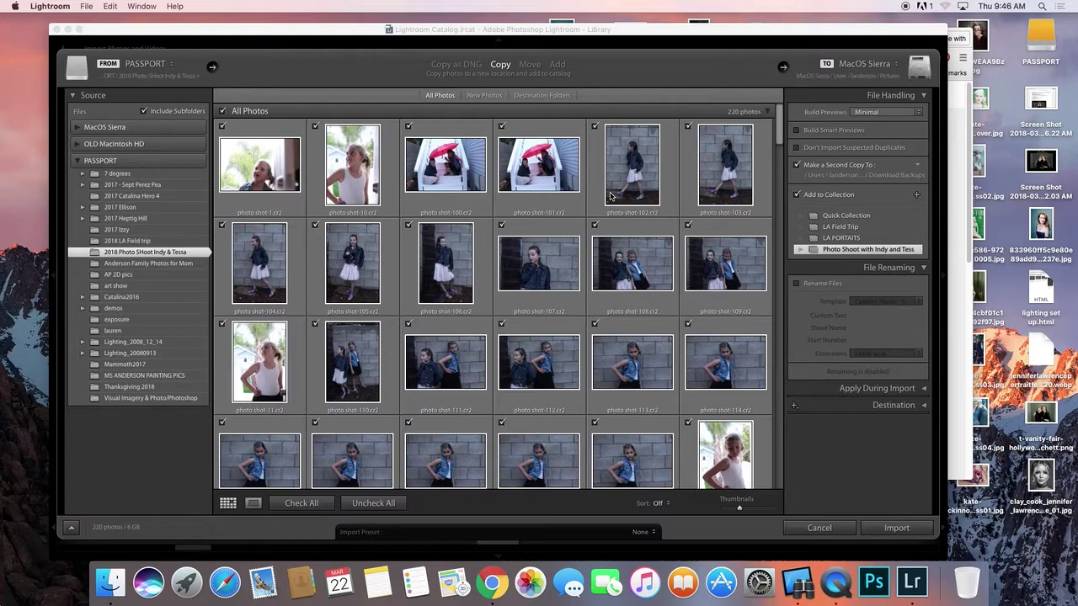
left_click(797, 286)
left_click(884, 315)
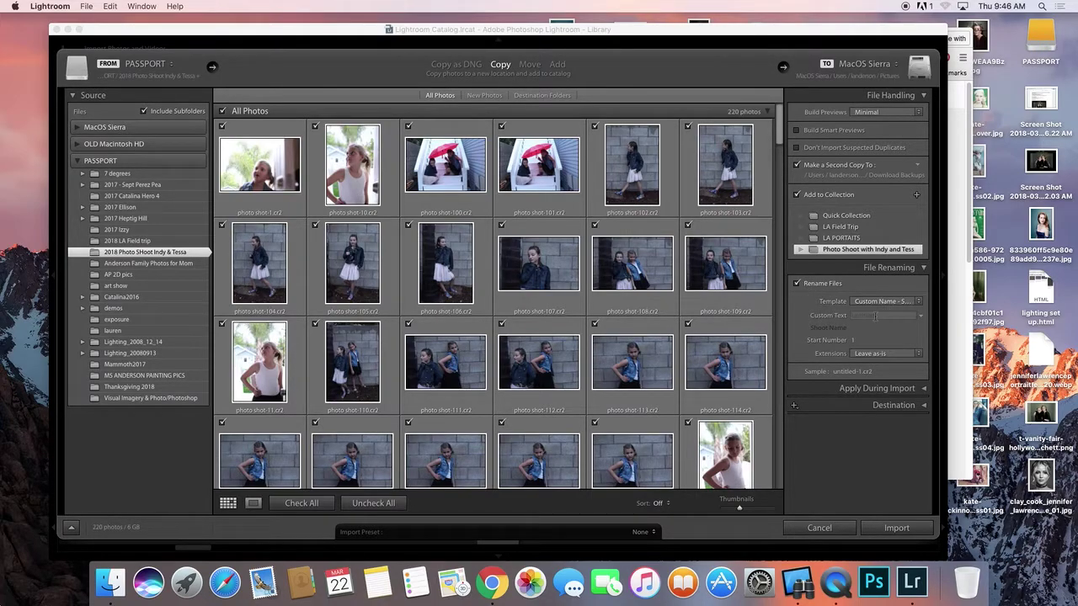
left_click(916, 302)
left_click(916, 301)
left_click(884, 315)
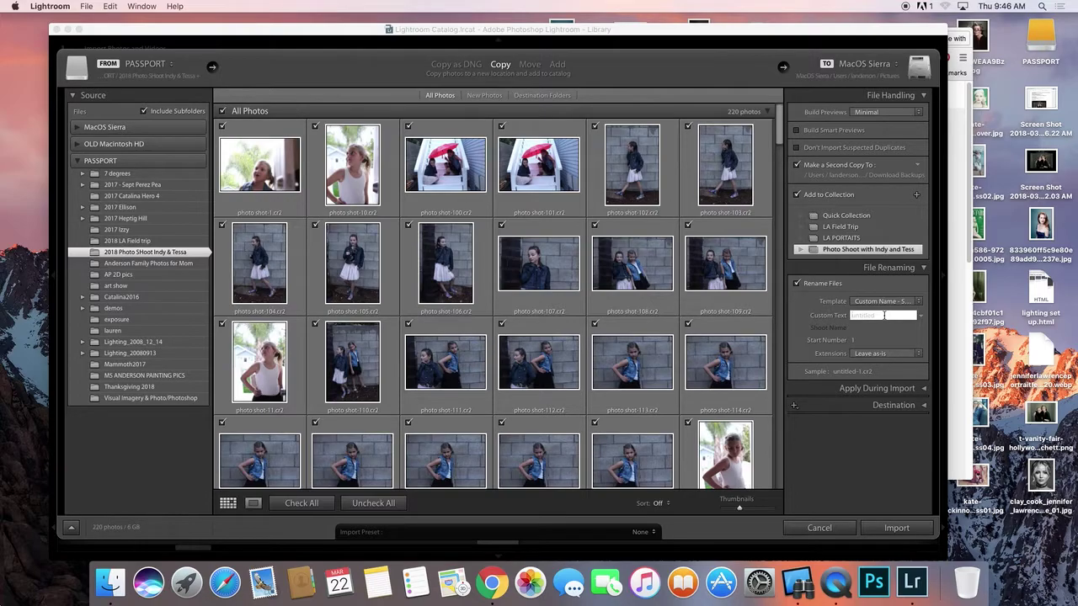
type("Indy&Tessa")
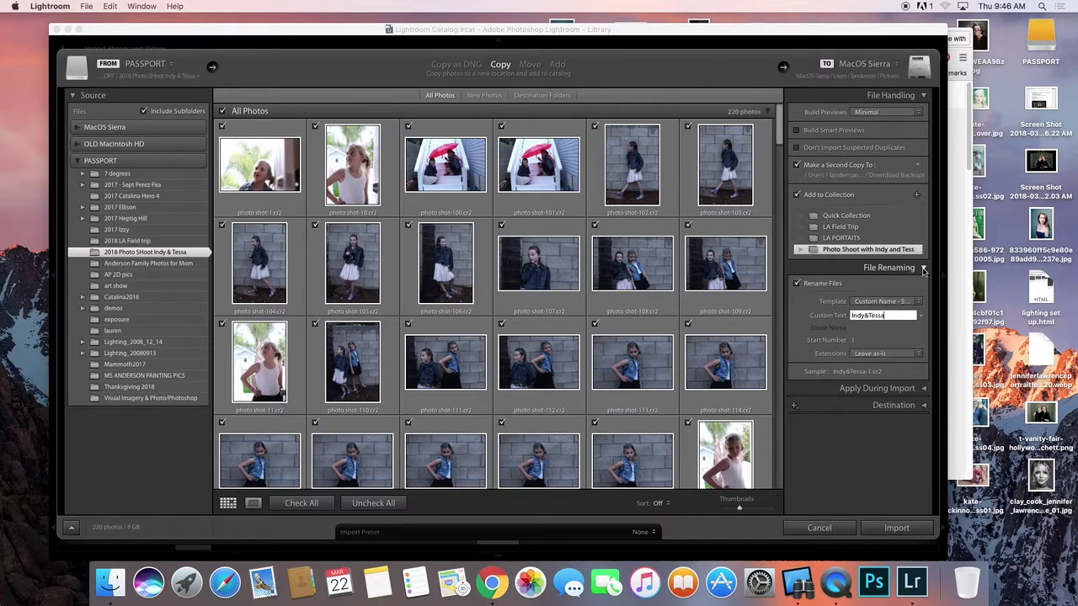
left_click(924, 269)
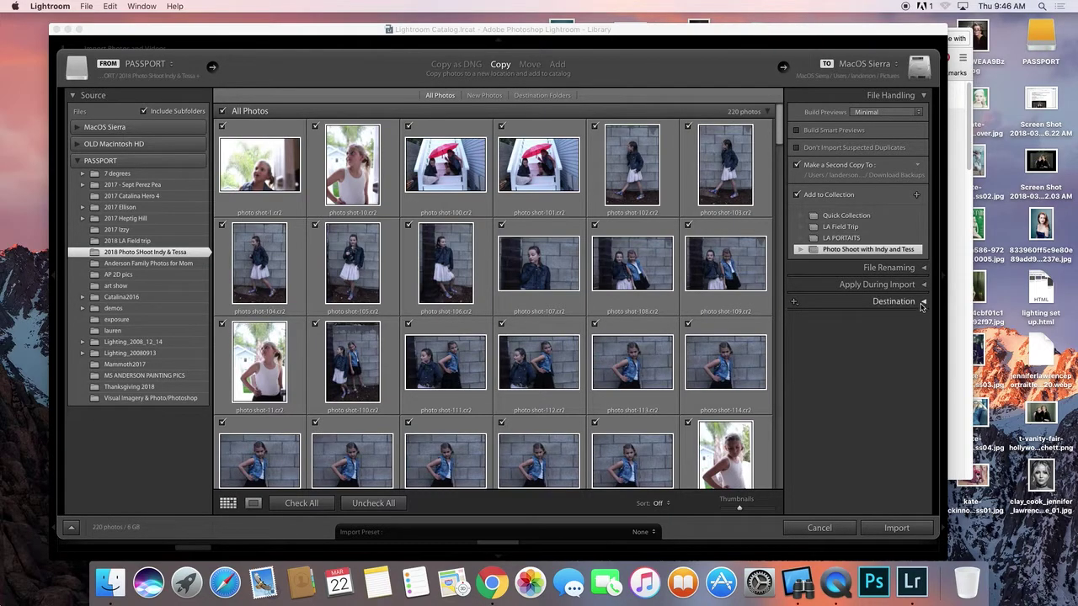
Set the destination subfolder inside Pictures to "Photo Shoot with" plus the two subjects' first names joined by "&".
left_click(924, 302)
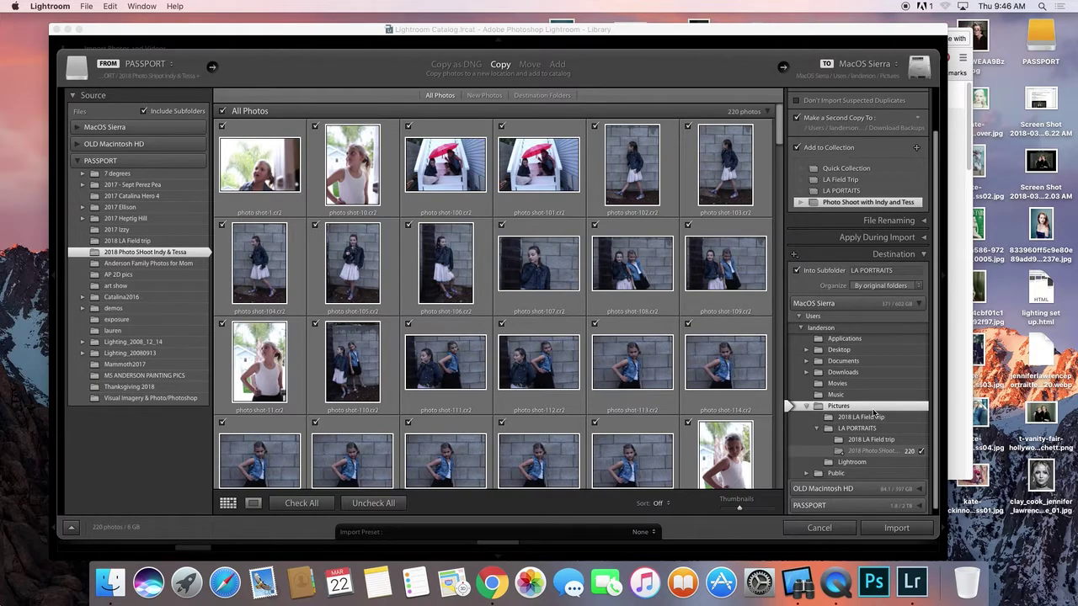
left_click(868, 271)
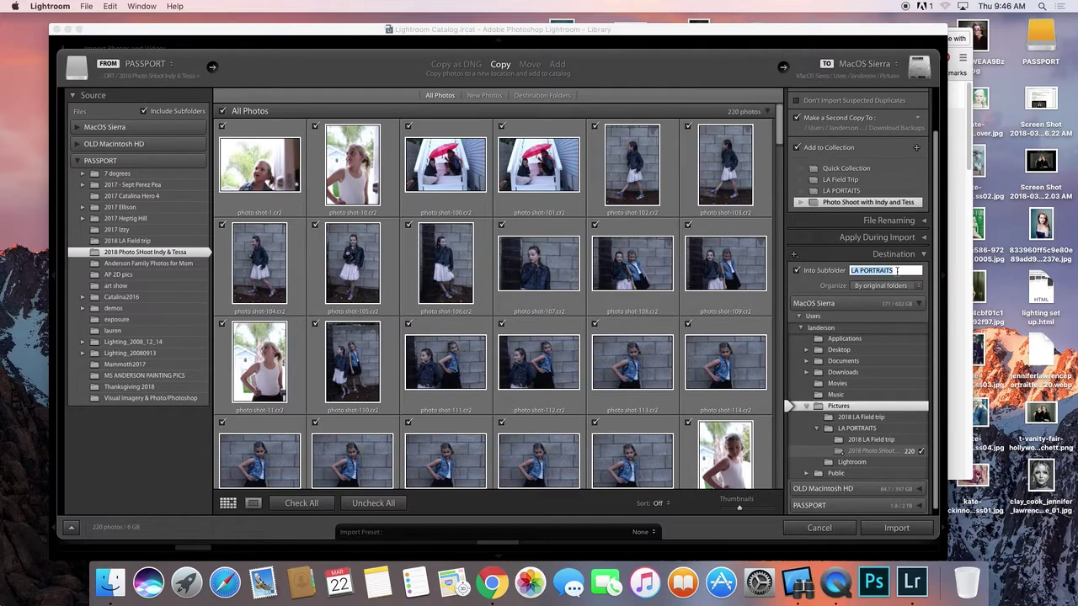
type("Photo")
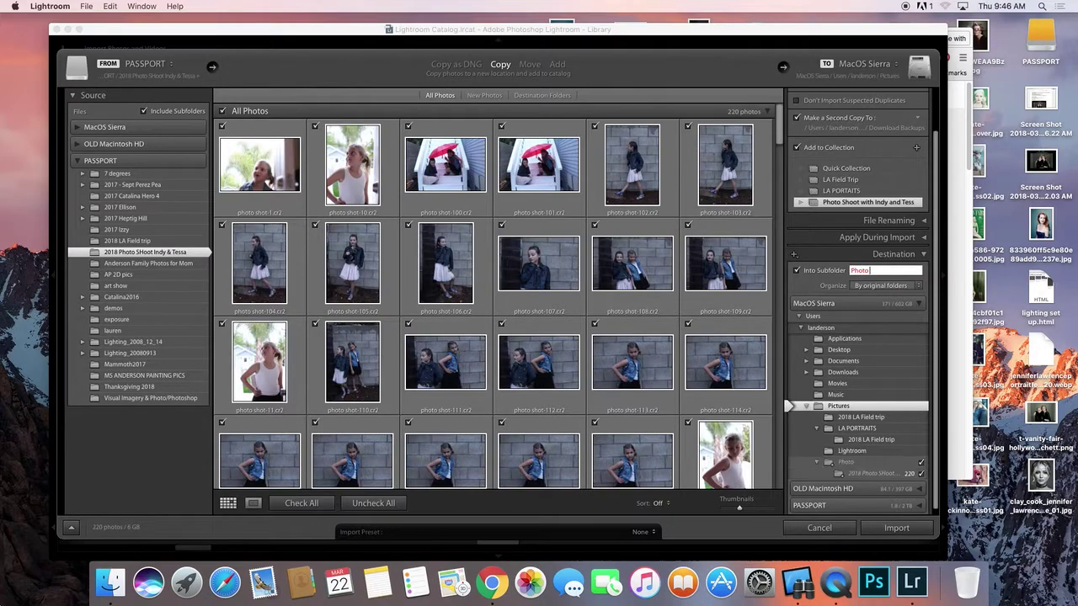
type(" Shoot with")
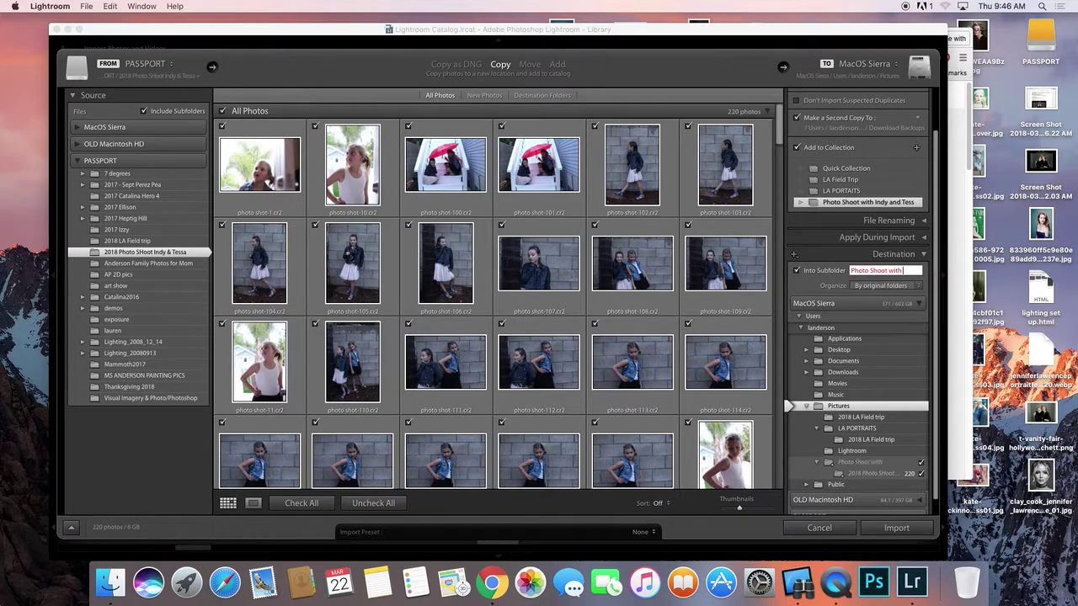
type(" Indy")
type(" &")
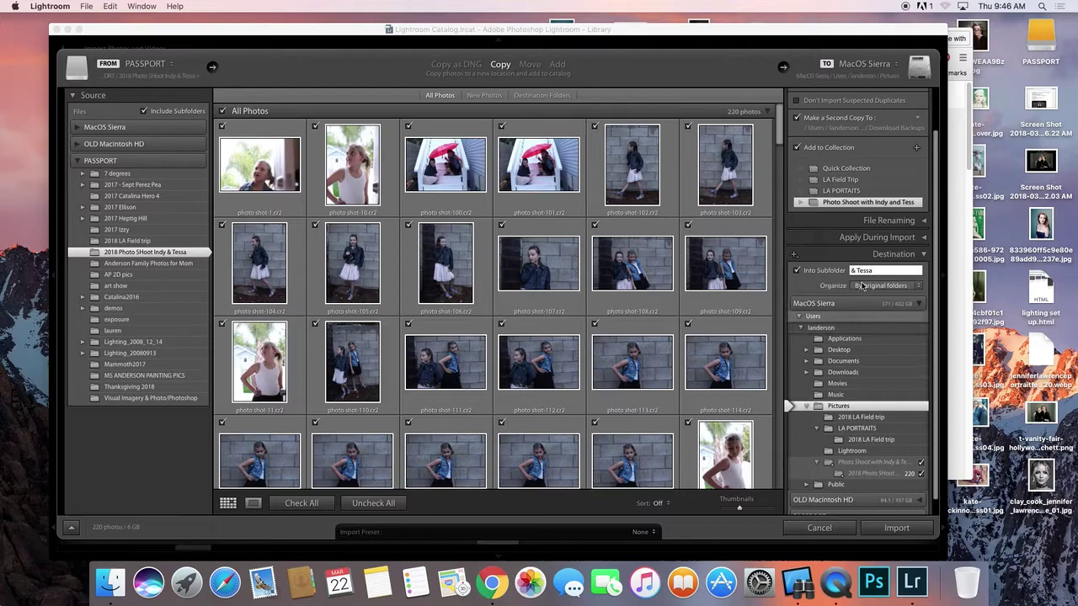
key("Return")
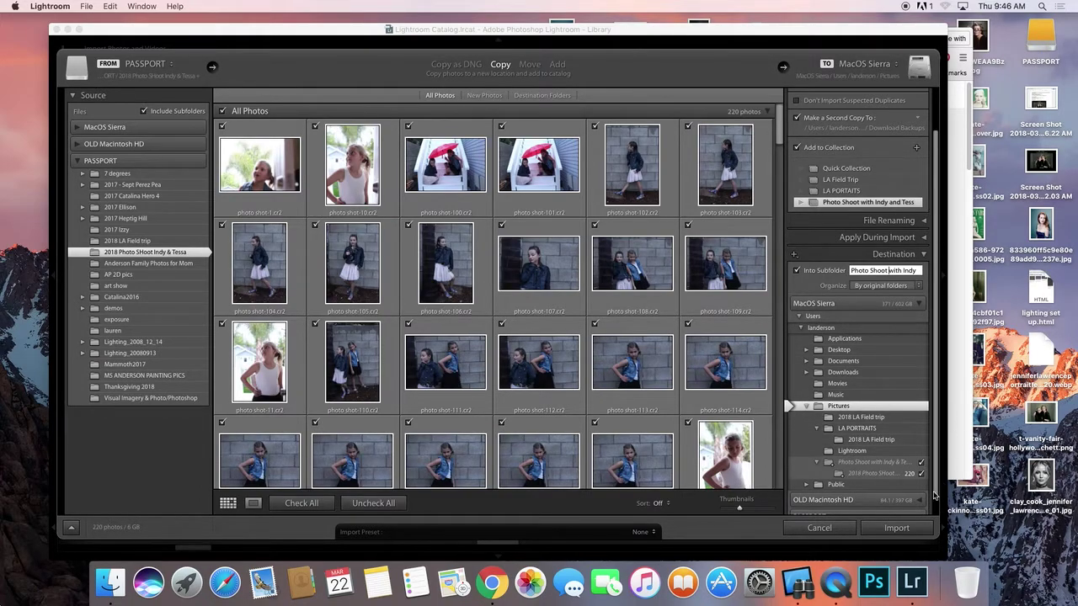
left_click_drag(935, 495, 933, 529)
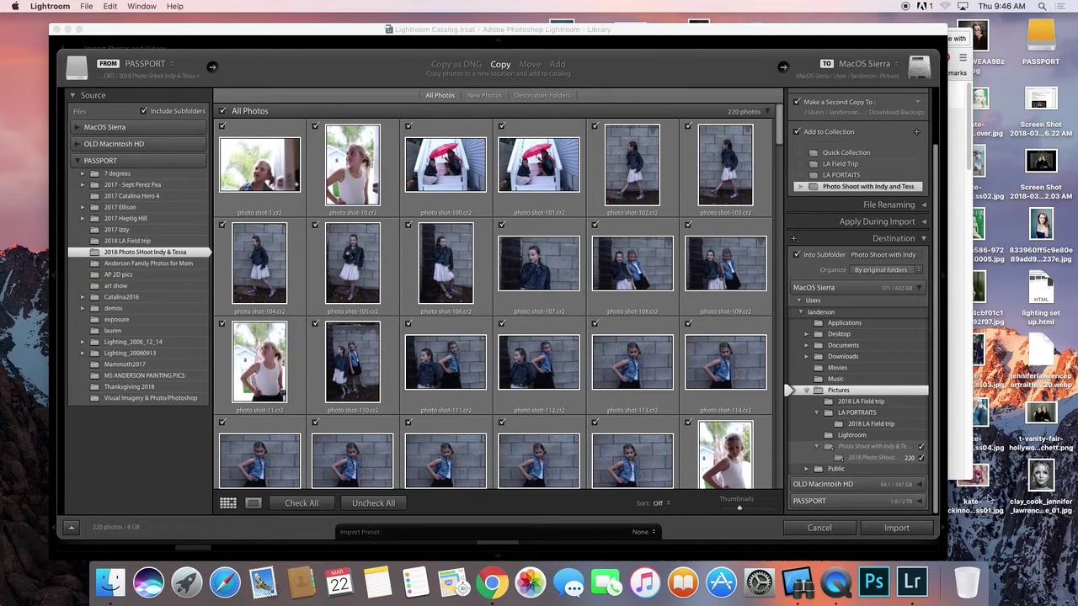
scroll(826, 165, "up", 3)
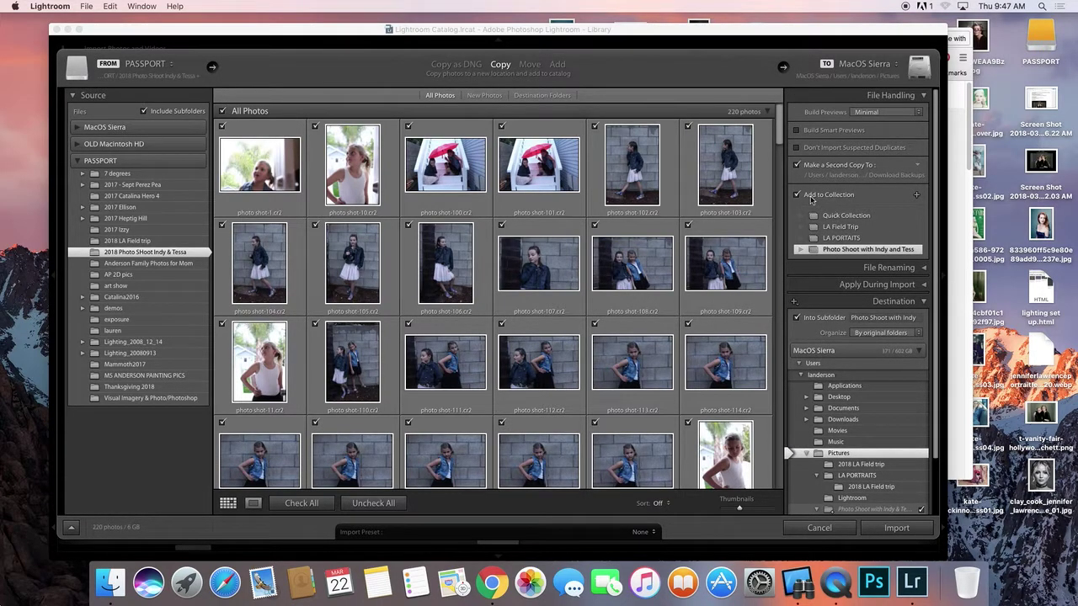
Start importing all the checked photos with the configured copy, collection, renaming and destination settings.
left_click(901, 529)
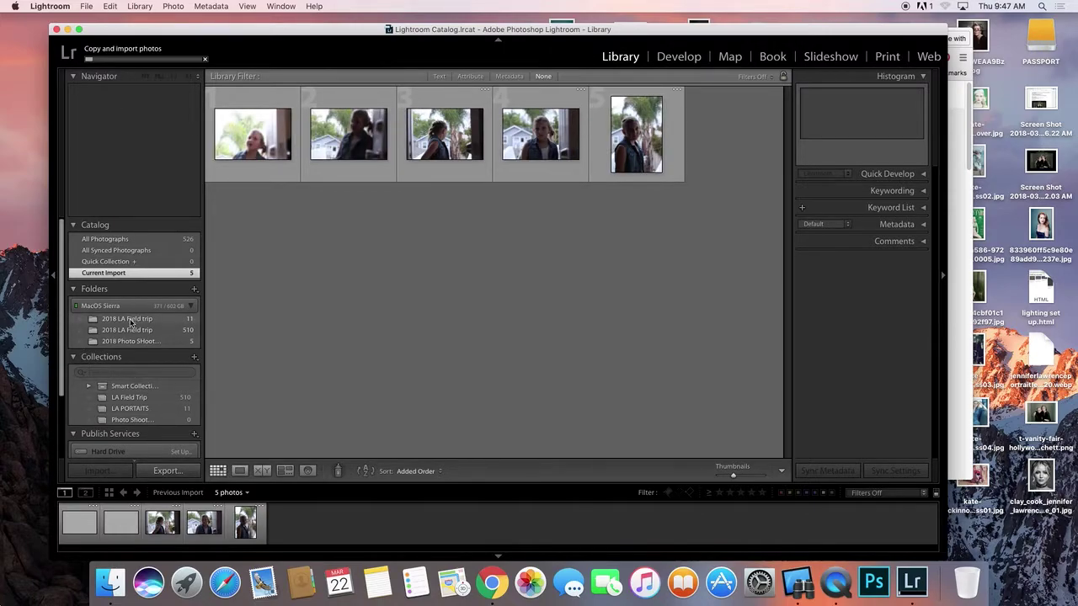
View the photos in the first 2018 LA Field trip folder and in the newly imported 2018 photo shoot folder.
mouse_move(130, 322)
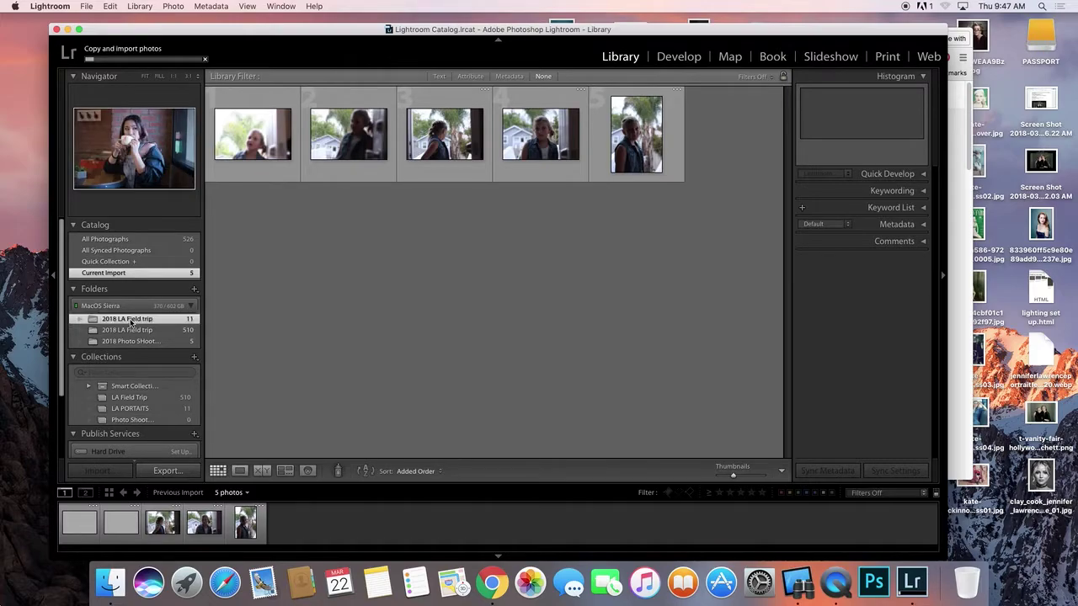
left_click(131, 322)
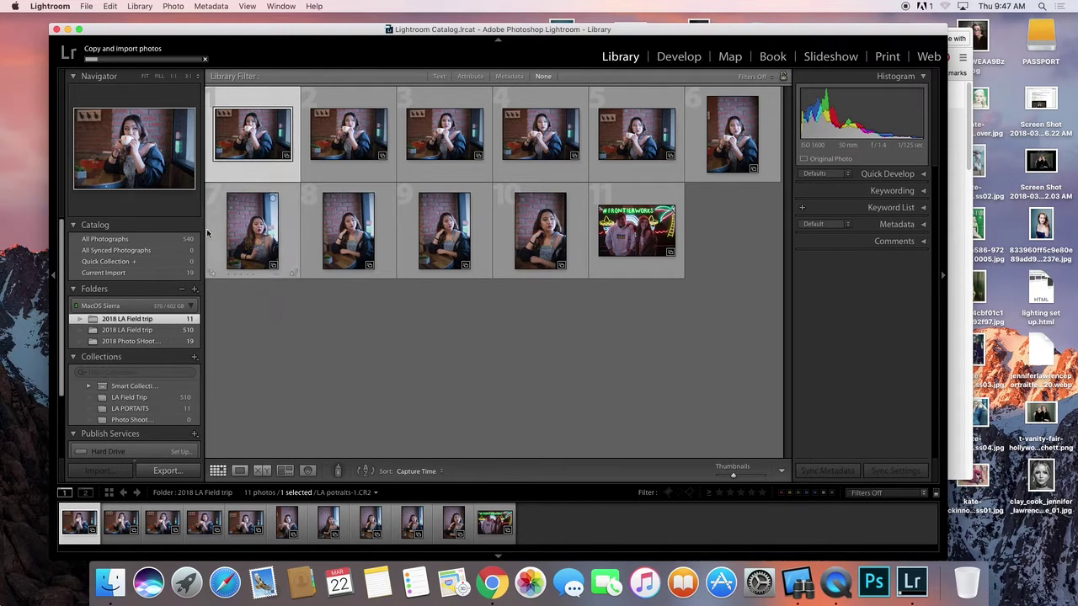
left_click(166, 343)
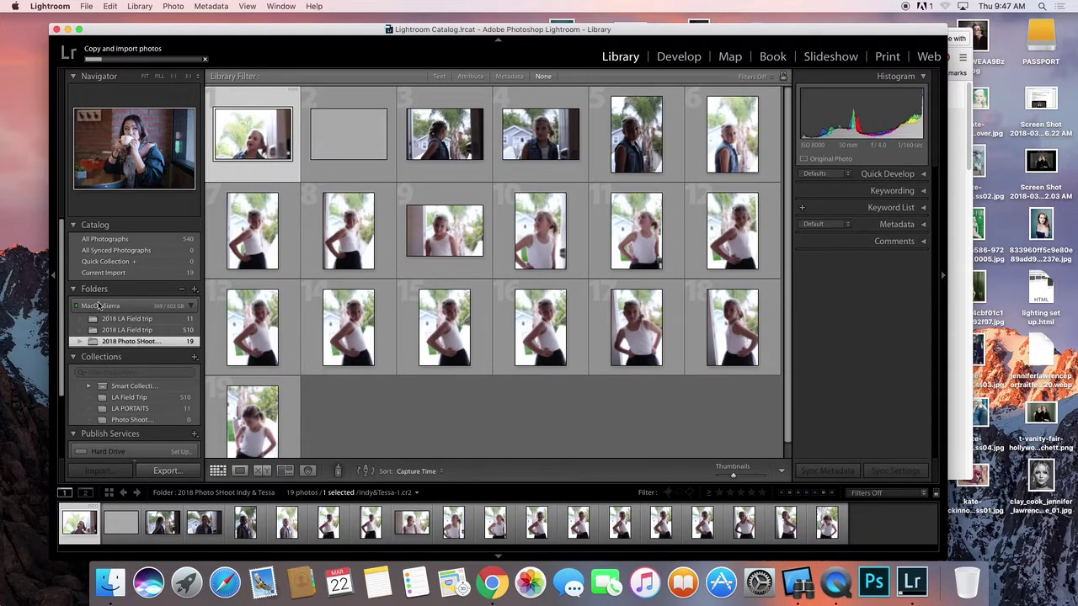
Collapse the Folders list and view the photos in the LA PORTAITS collection.
left_click(75, 290)
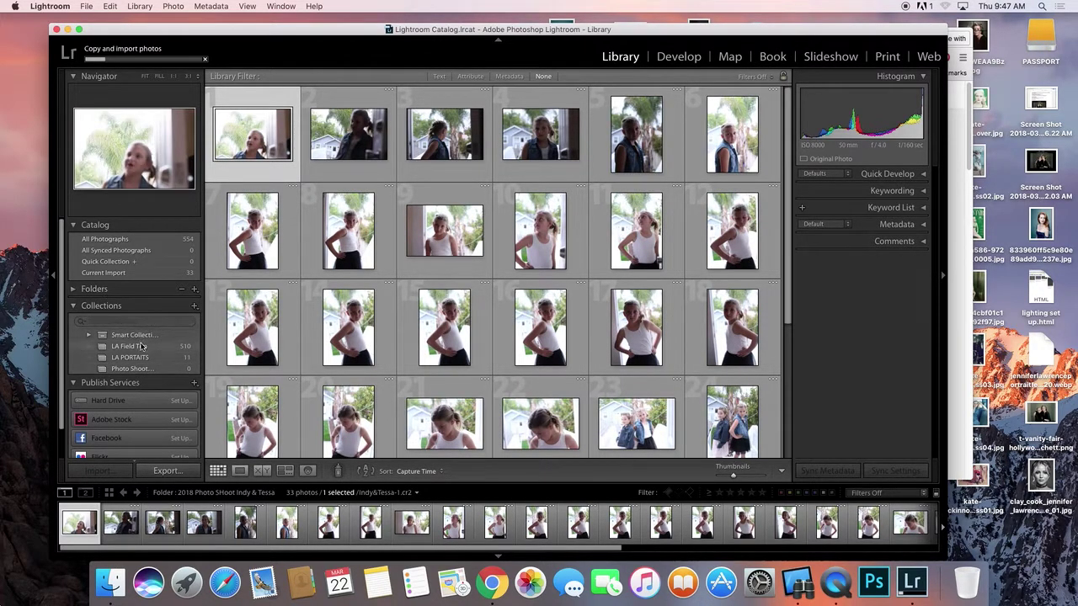
left_click(131, 357)
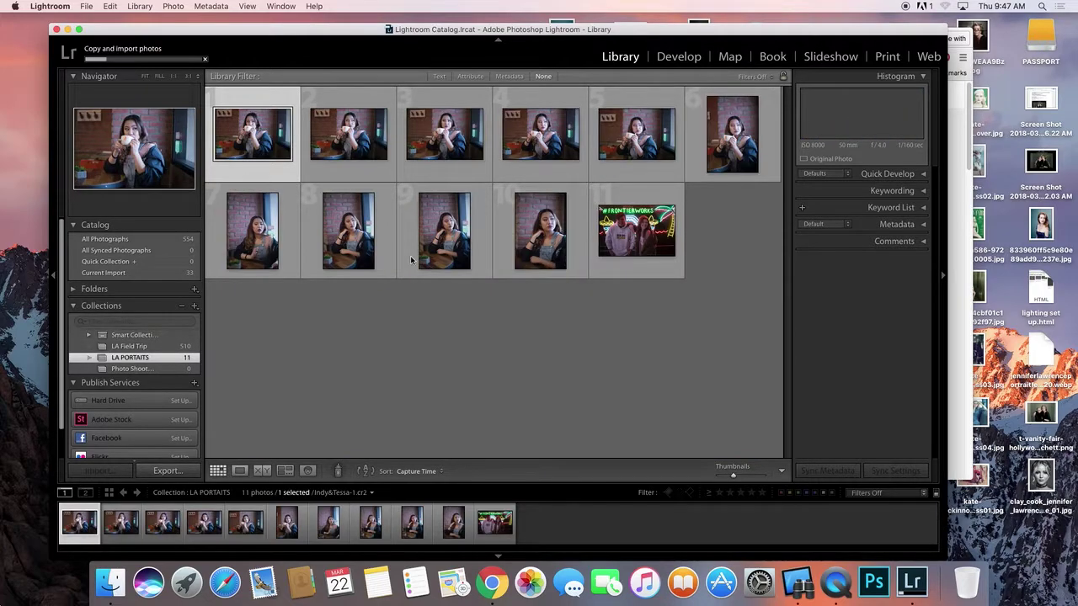
left_click_drag(741, 34, 746, 34)
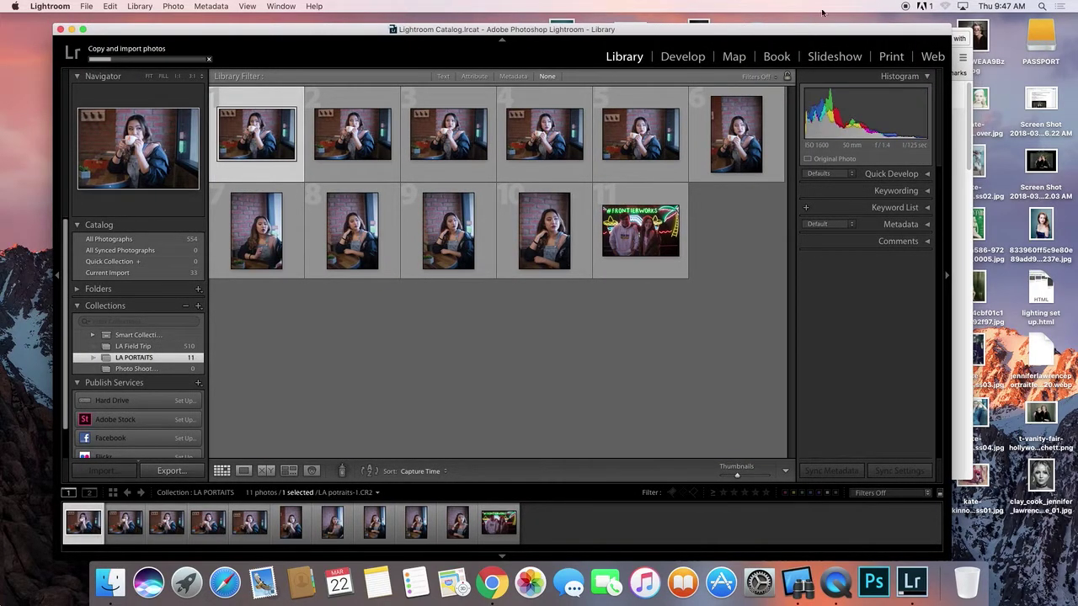